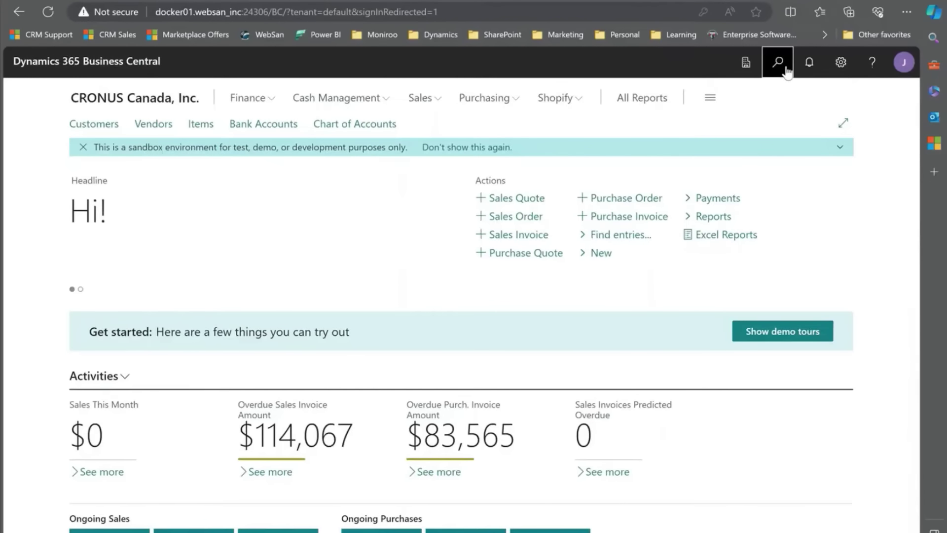
Open the 'Tell me what you want to do' search on the CRONUS Canada, Inc. Role Center.
left_click(778, 62)
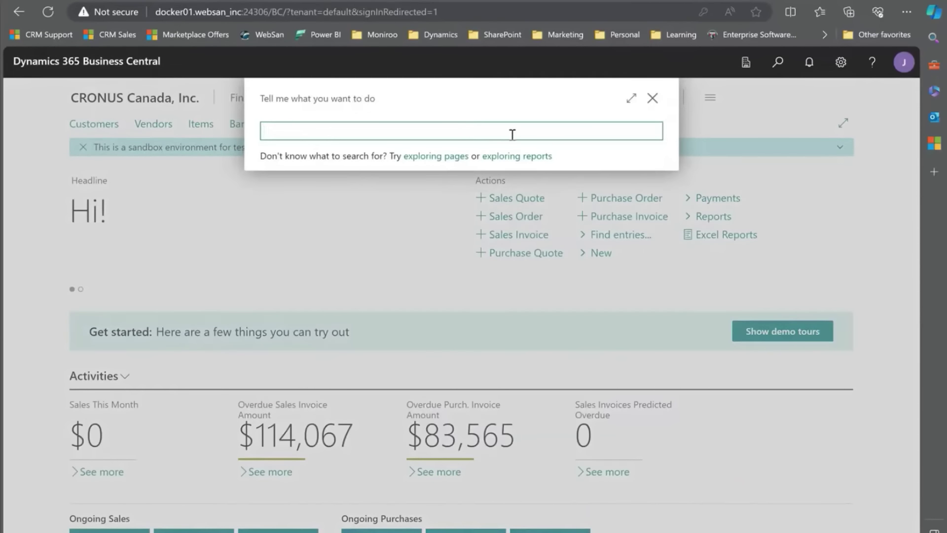
Search 'sales & operation', view the Sales & Operation Planning Setup page, then return home.
type("sales & operation")
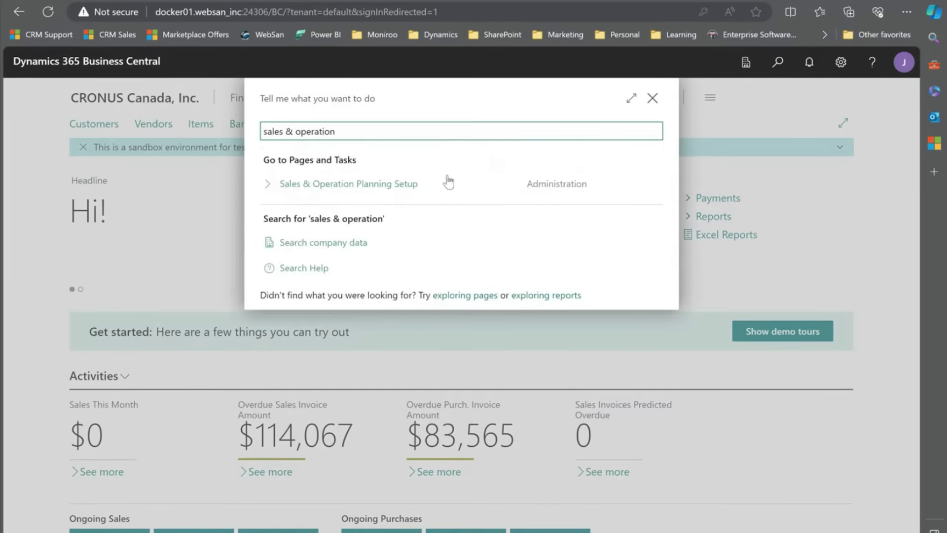
left_click(368, 185)
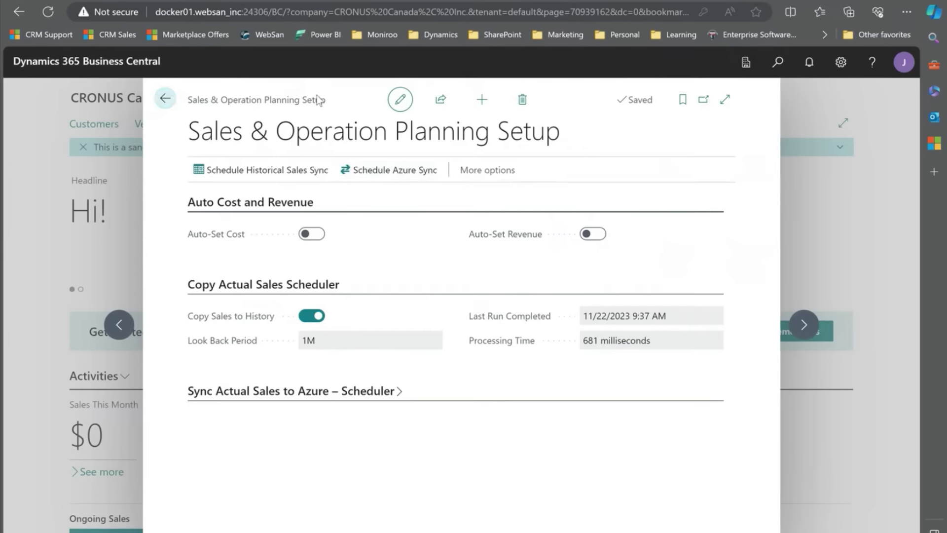
left_click(167, 98)
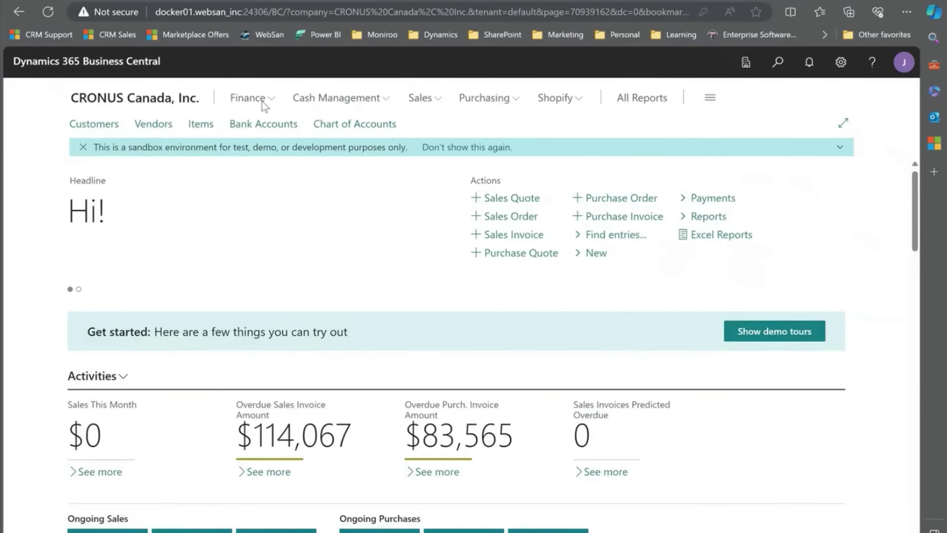
Open Historical Sales Data via search 'histori' and sort it by ID descending.
left_click(778, 62)
type("histori")
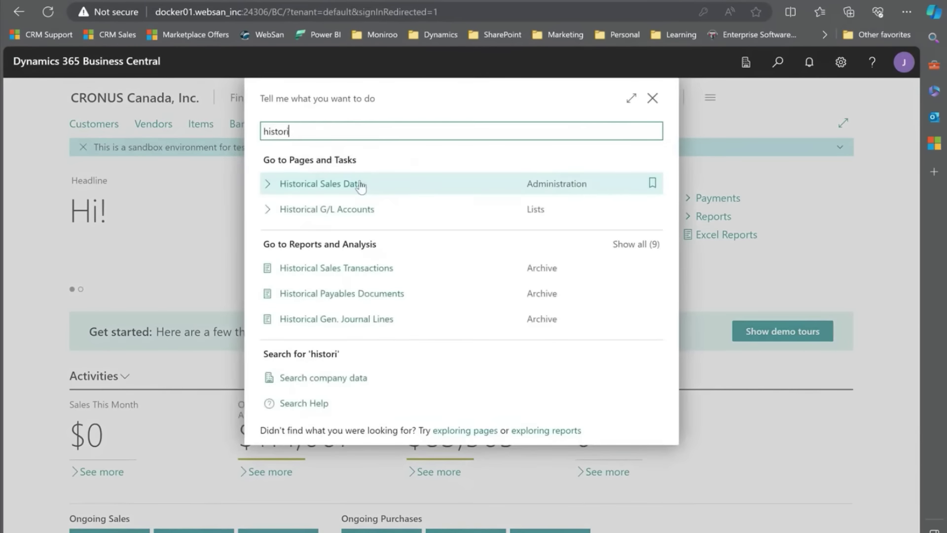
left_click(360, 184)
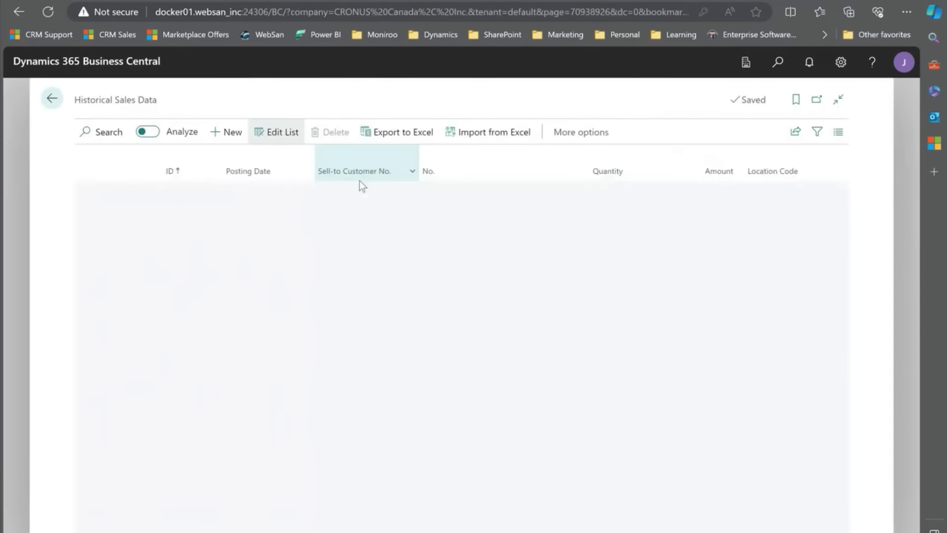
left_click(146, 167)
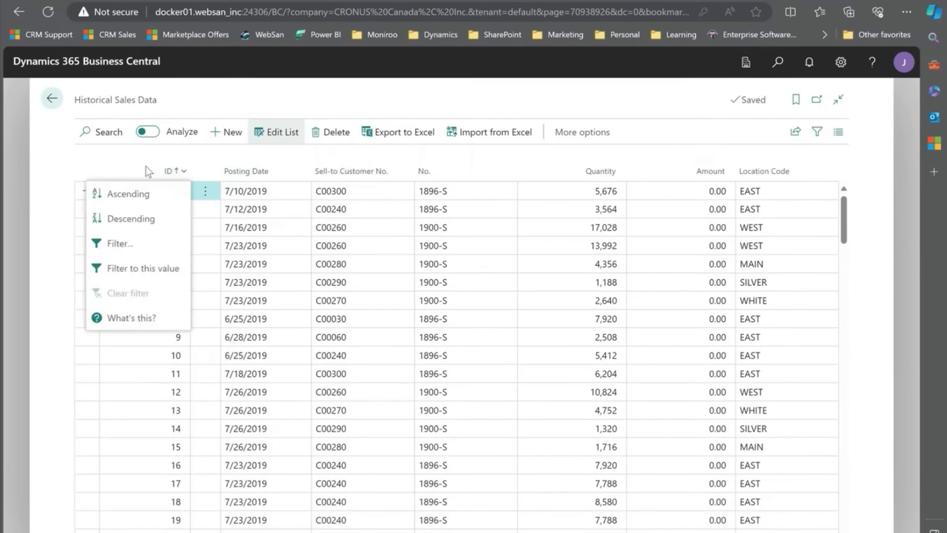
left_click(135, 223)
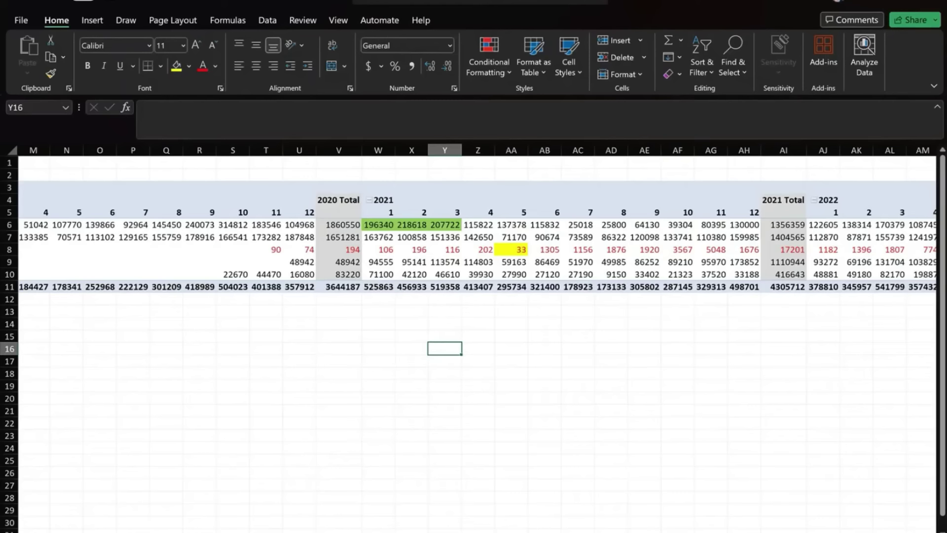
left_click(547, 399)
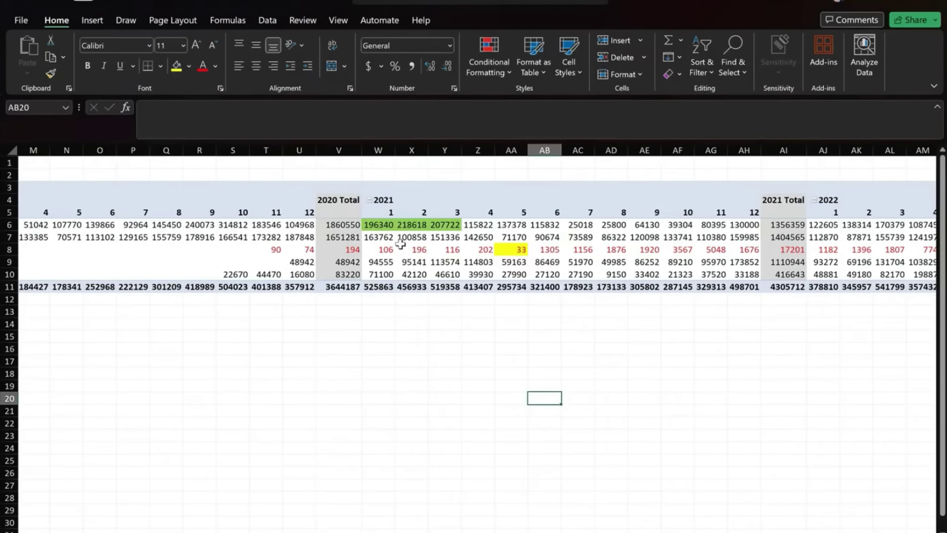
mouse_move(386, 228)
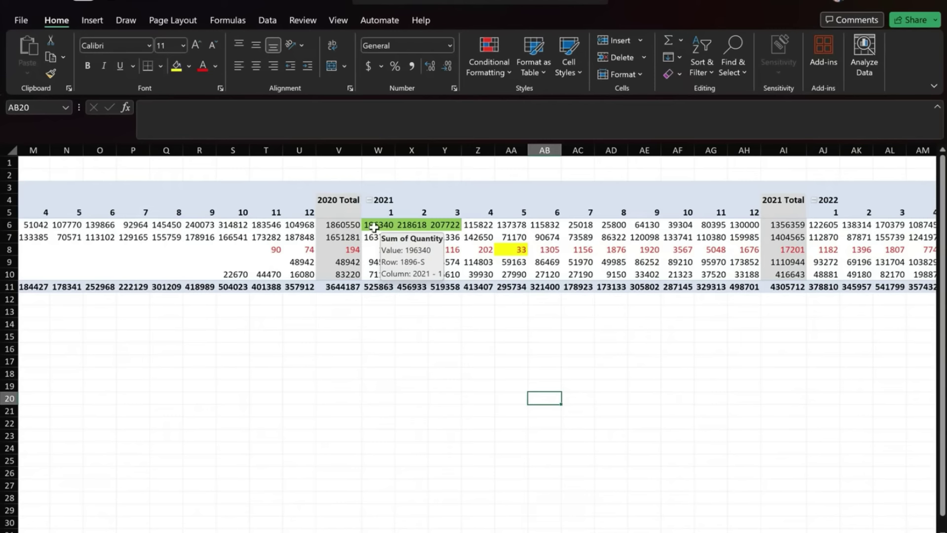
left_click(373, 227)
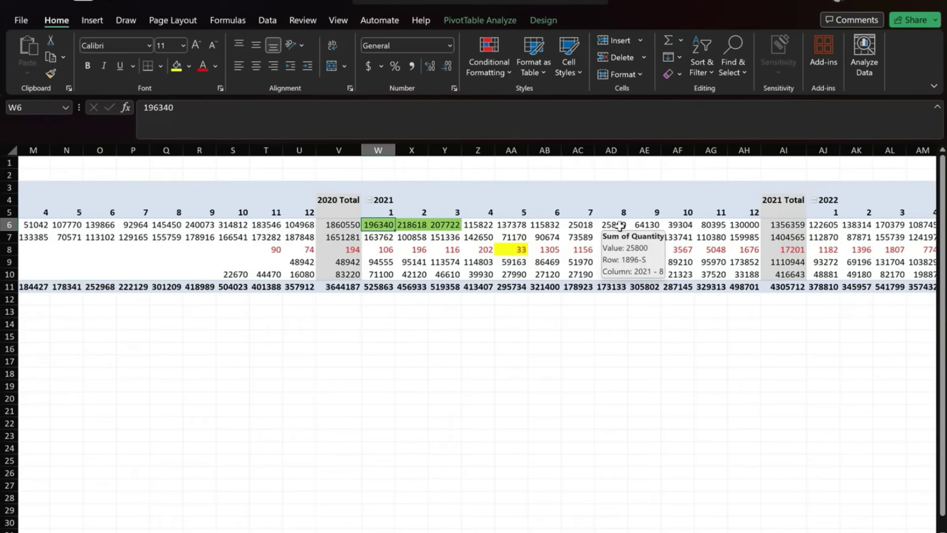
mouse_move(582, 225)
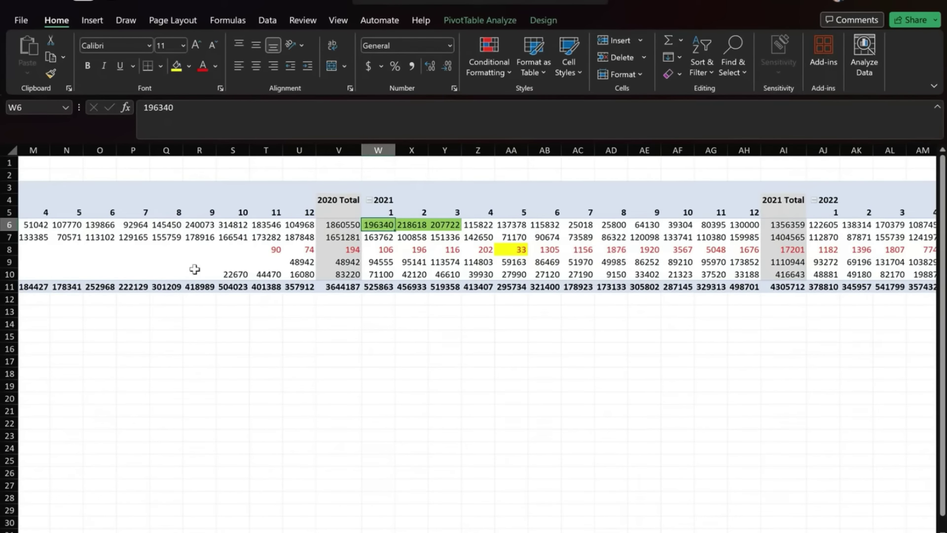
scroll(119, 345, "left", 6)
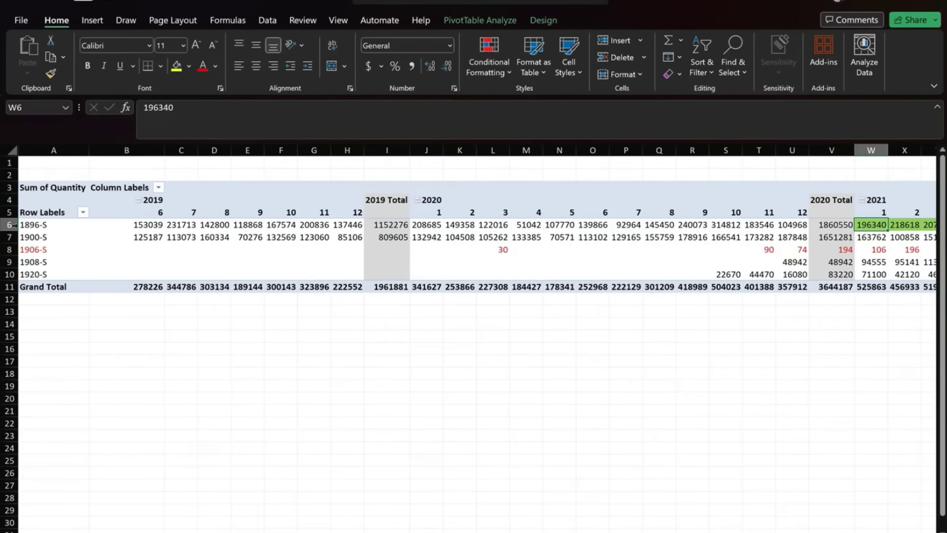
left_click(8, 249)
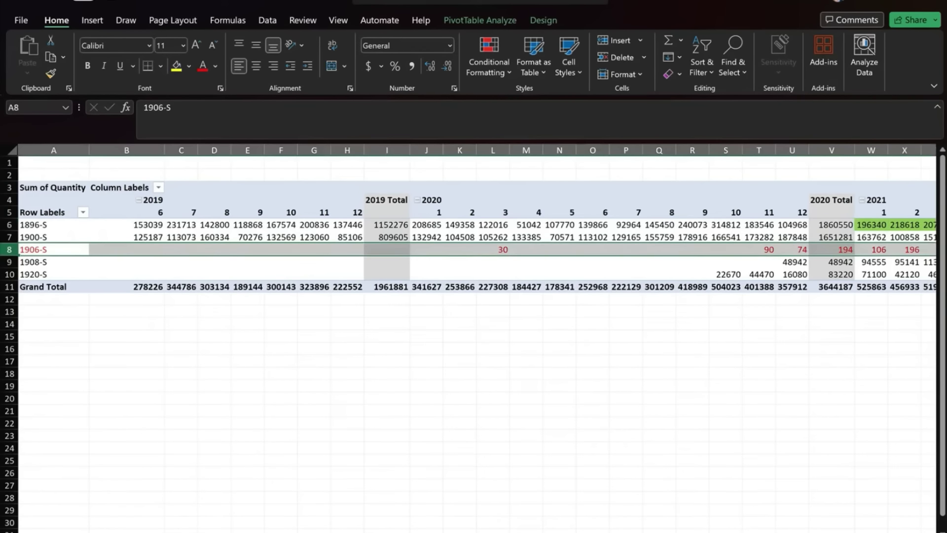
scroll(654, 484, "right", 4)
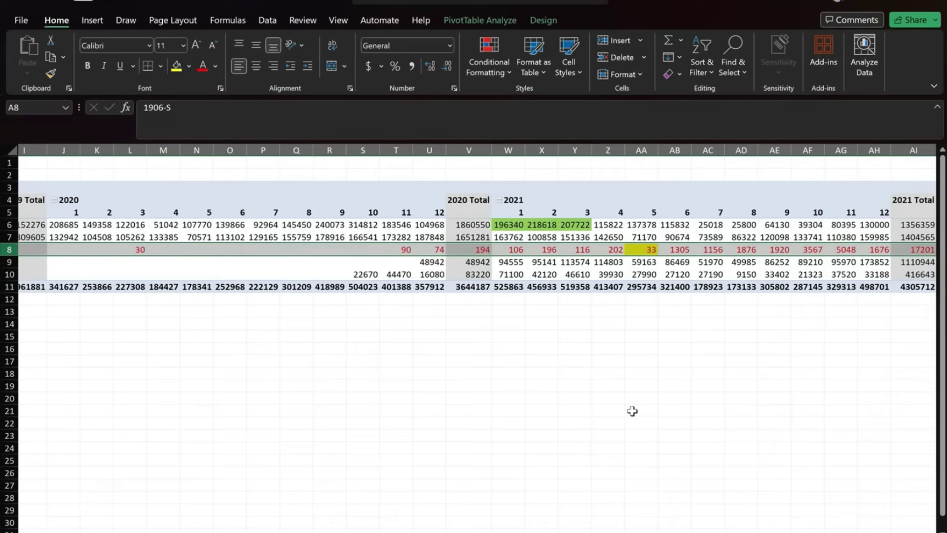
scroll(633, 411, "right", 3)
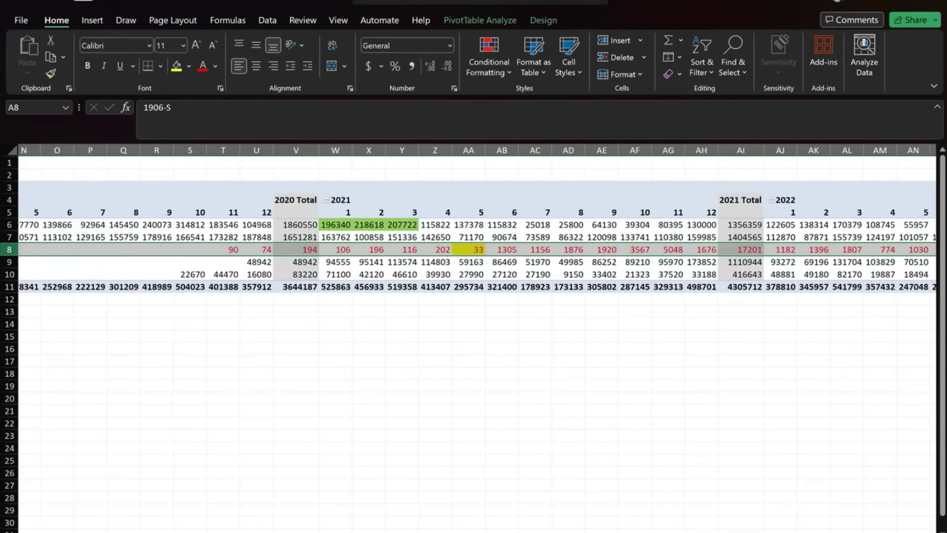
scroll(478, 338, "right", 8)
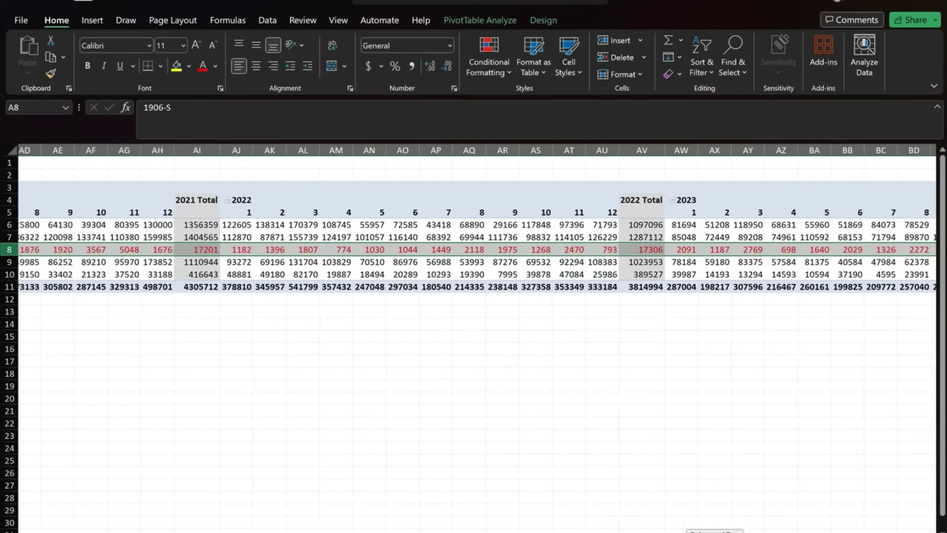
scroll(385, 346, "left", 6)
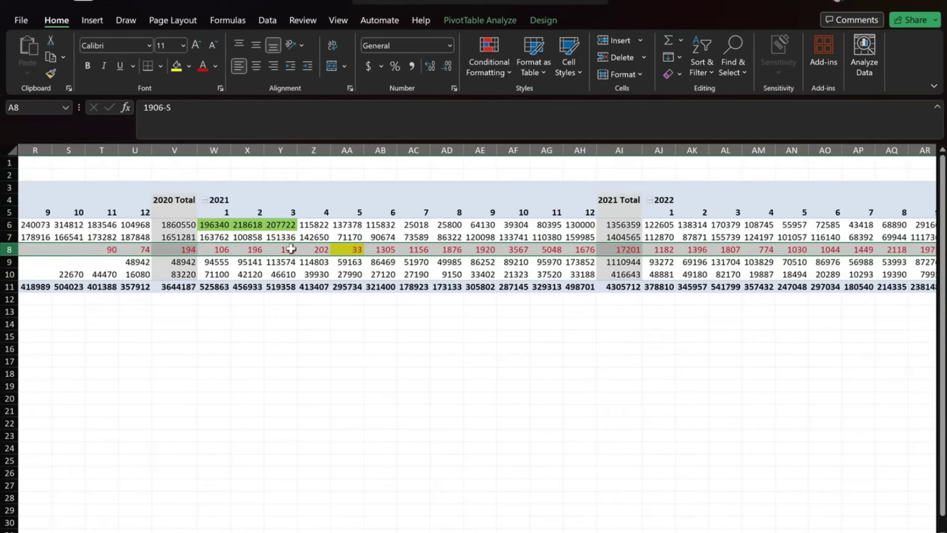
left_click(357, 250)
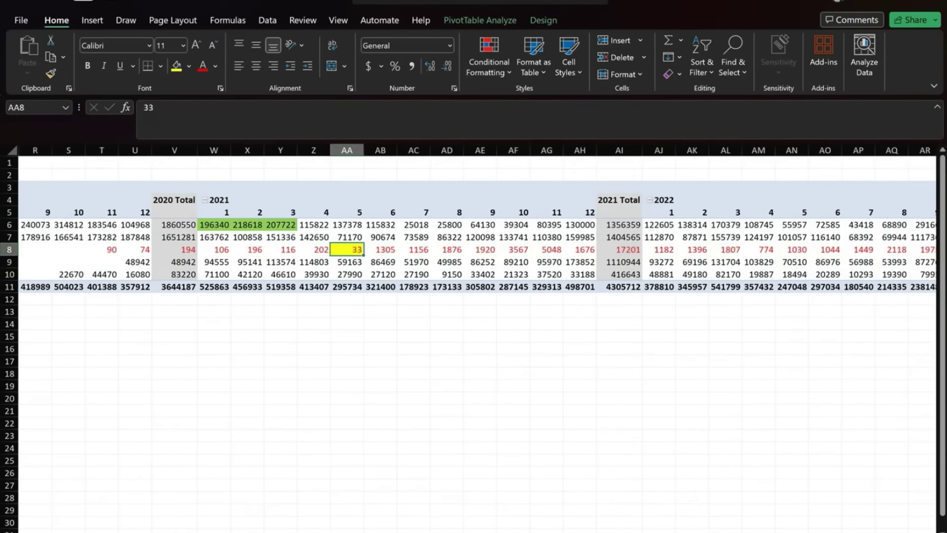
scroll(775, 384, "right", 6)
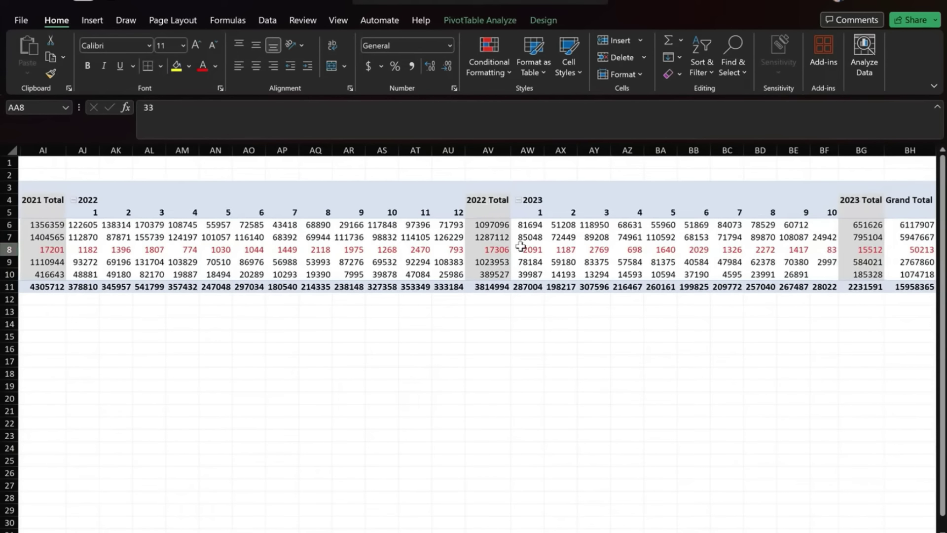
Search 'sales budget', open the Sales Budgets list, and select the FINAN_2024 budget.
mouse_move(442, 255)
left_click(575, 501)
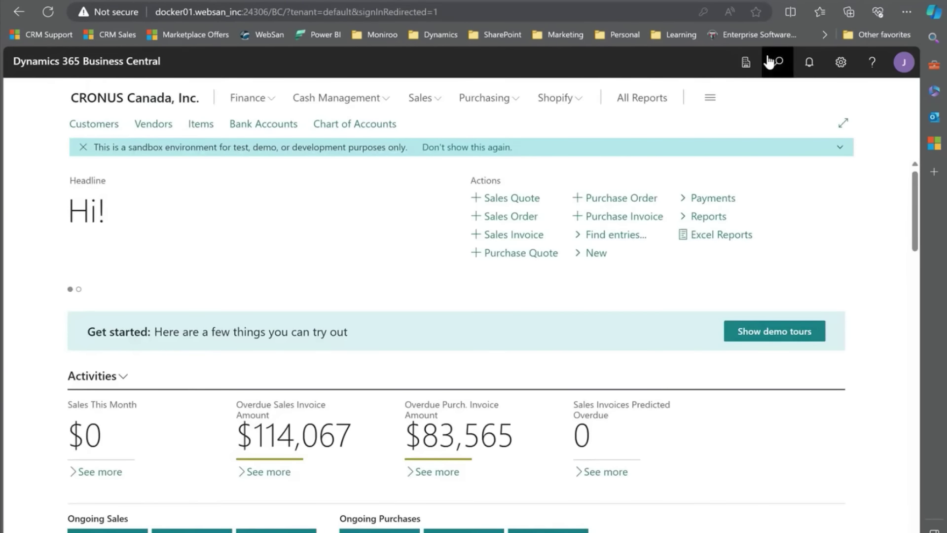
left_click(777, 62)
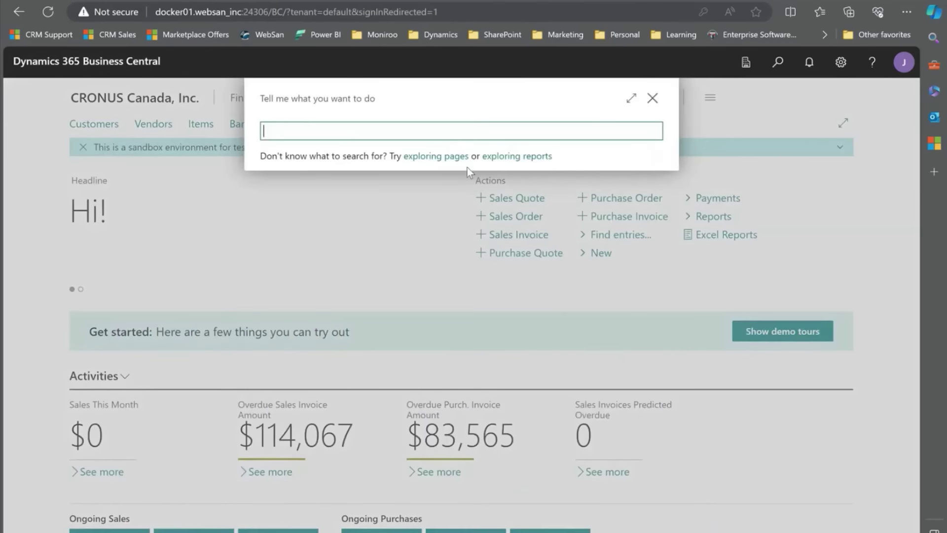
type("sales budget")
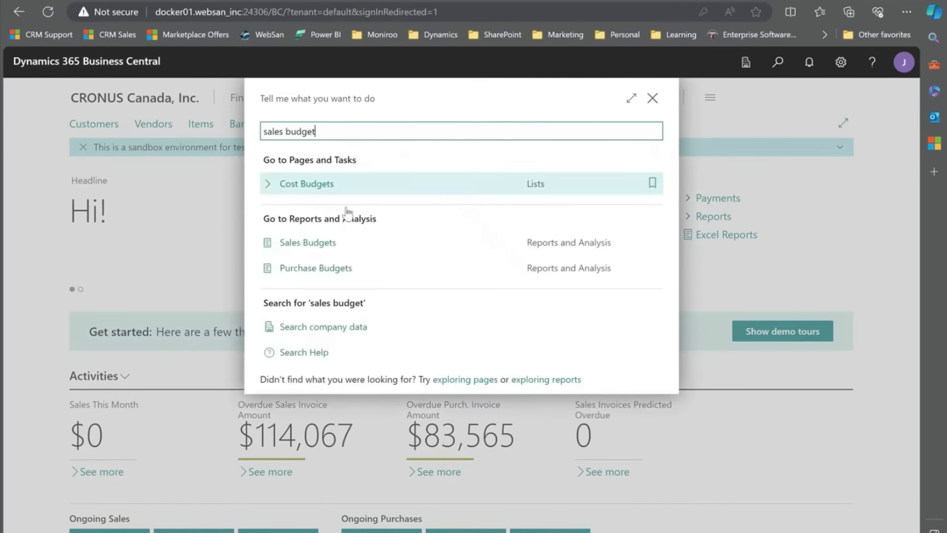
left_click(322, 243)
left_click(163, 230)
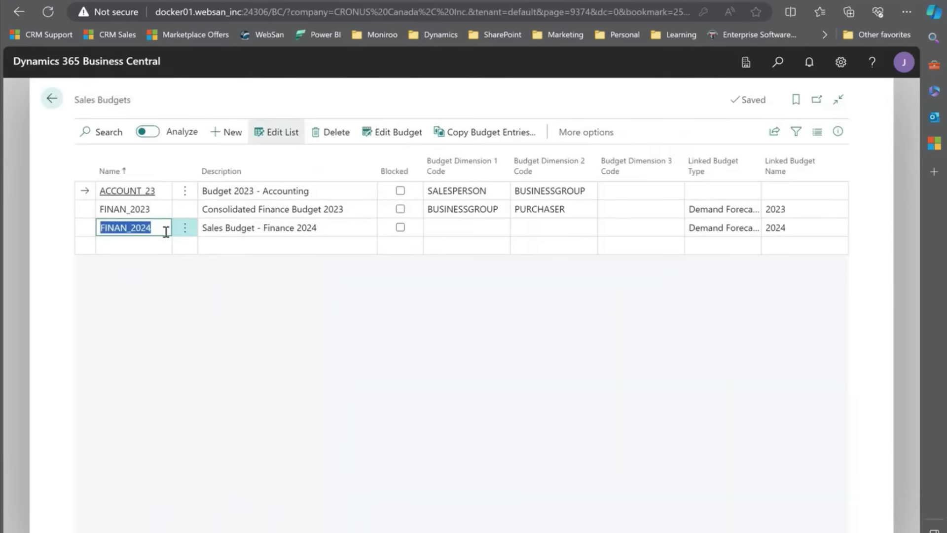
Open the FINAN_2024 budget overview and set View by to Month.
left_click(390, 132)
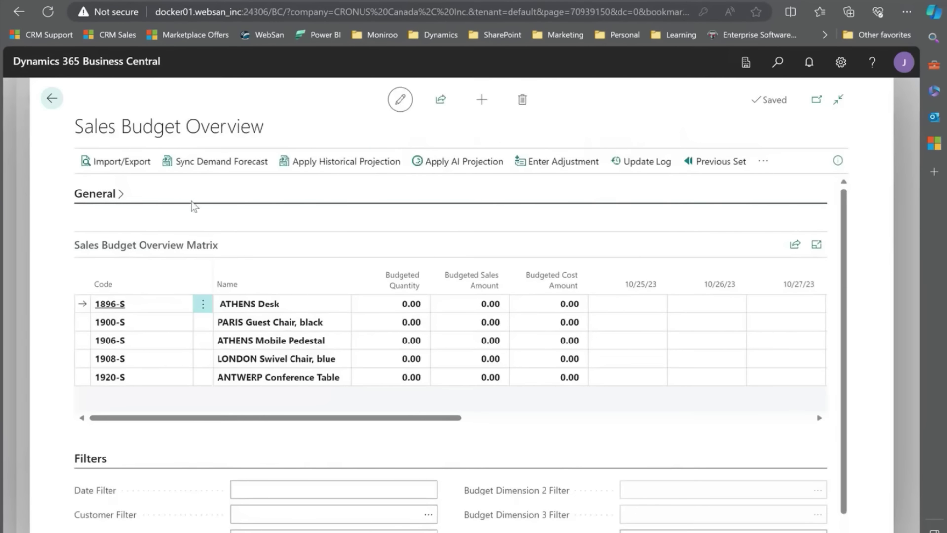
left_click(100, 197)
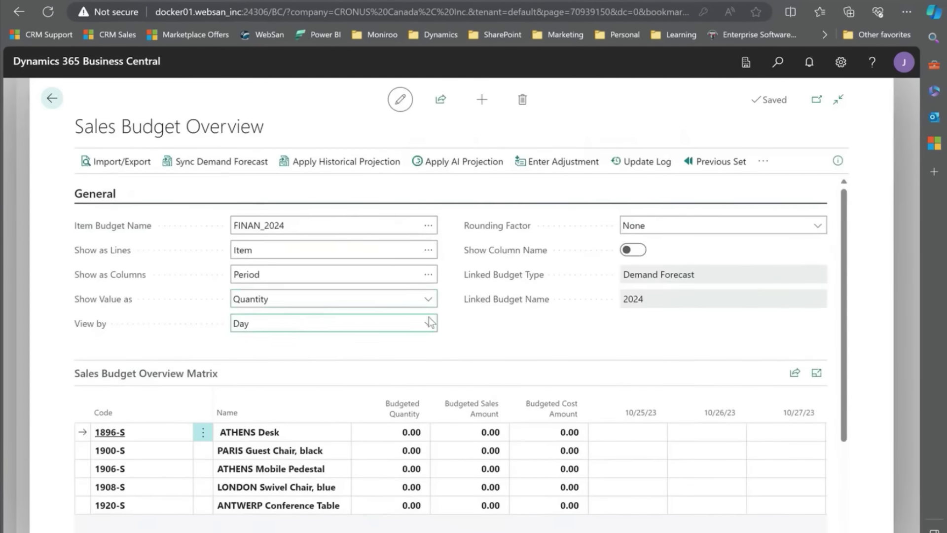
left_click(428, 323)
left_click(262, 370)
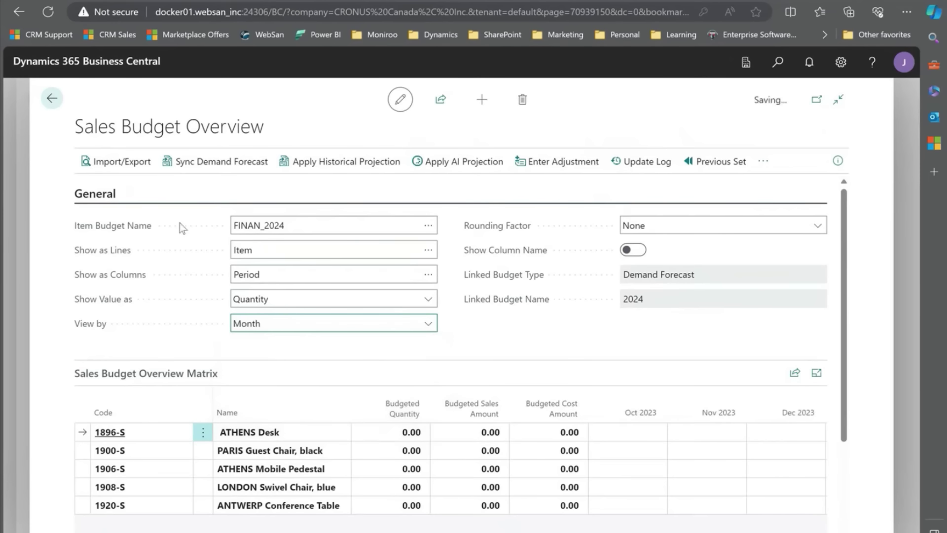
left_click(101, 195)
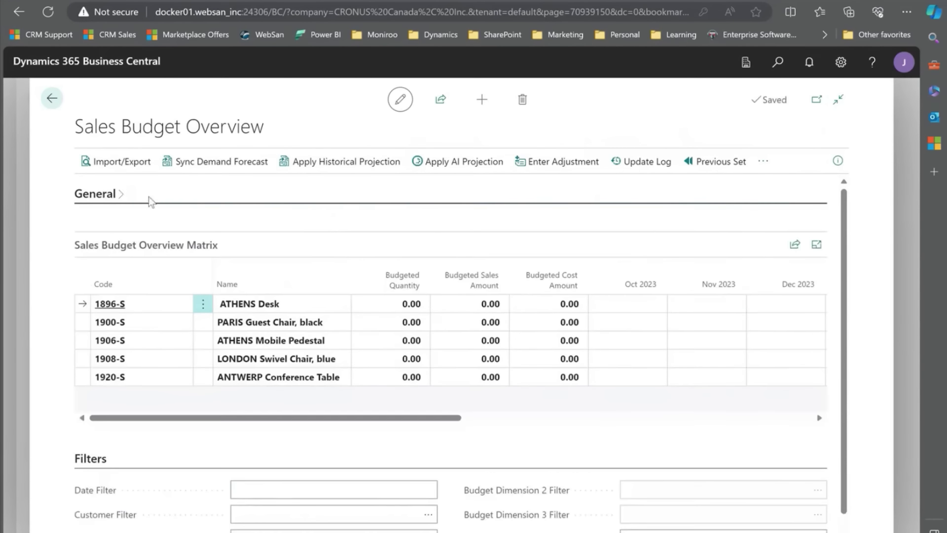
Filter the matrix to dates 1/1/2024..12/31/2024.
left_click(256, 487)
left_click(270, 484)
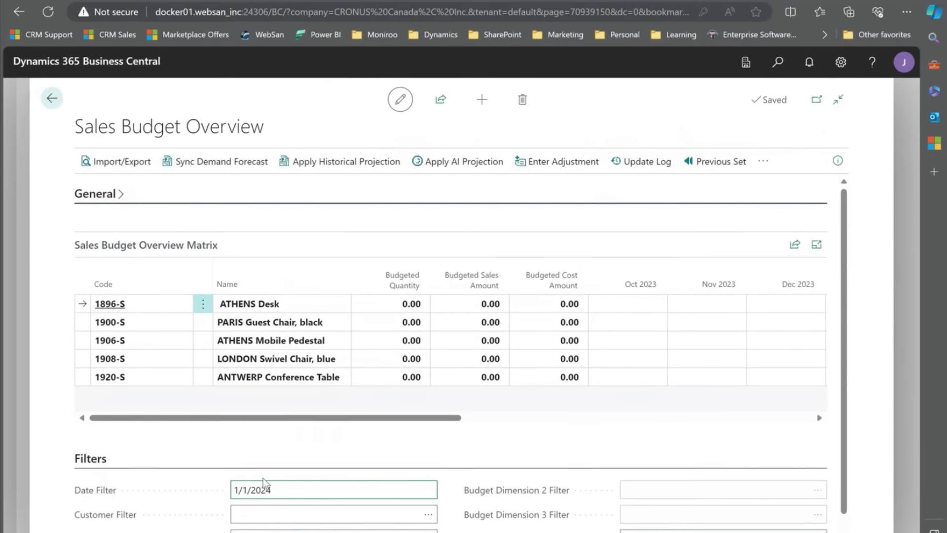
type("1/1/2024..12/31/2024")
left_click(253, 453)
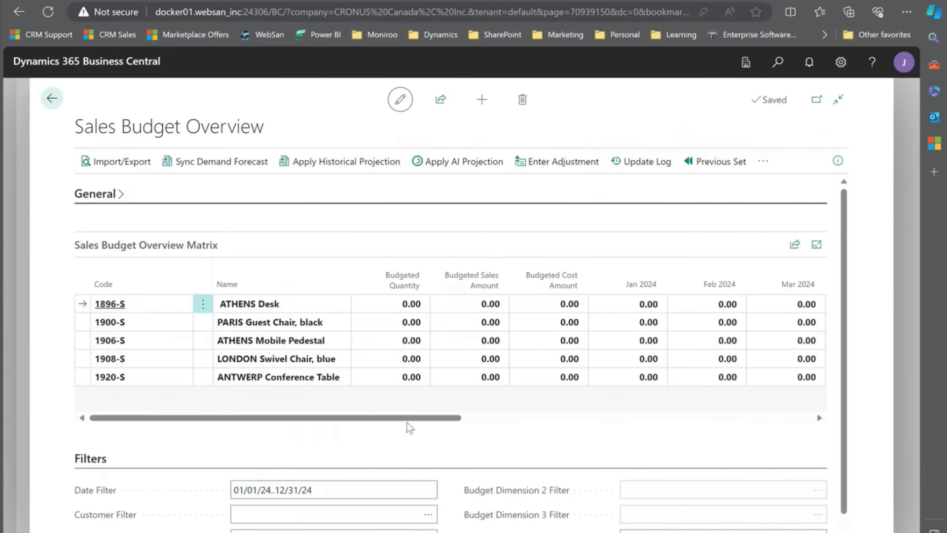
left_click_drag(407, 422, 307, 205)
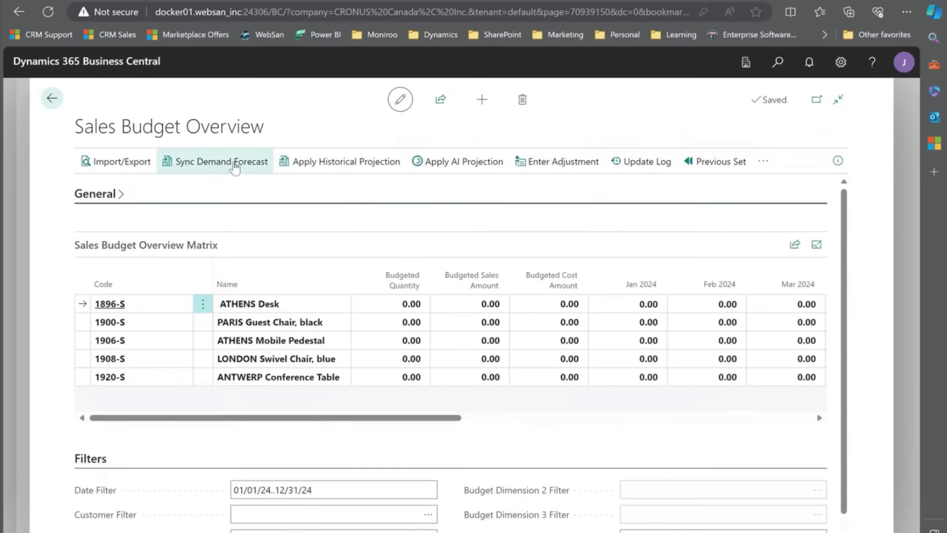
Apply Historical Projection using sales period 10/1/2019 to 9/30/2023.
left_click(315, 166)
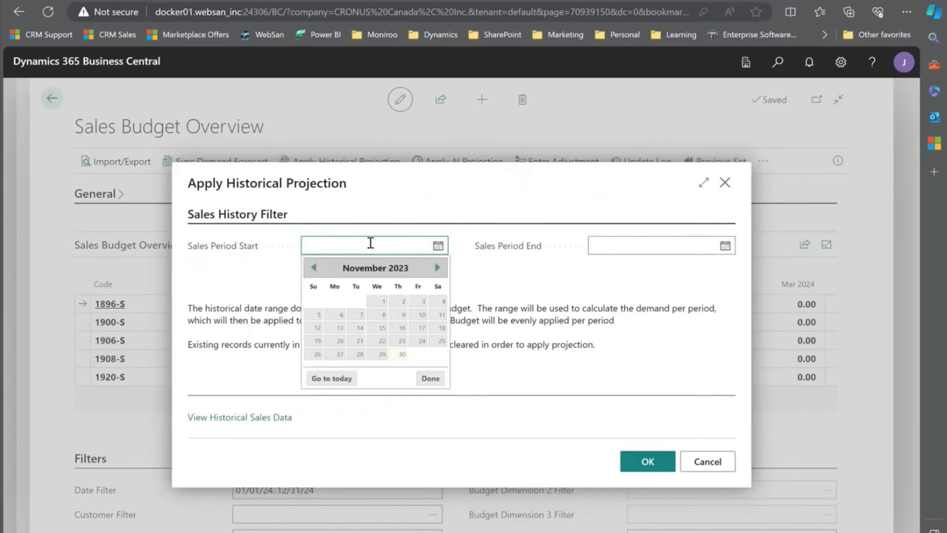
type("10/1/2019")
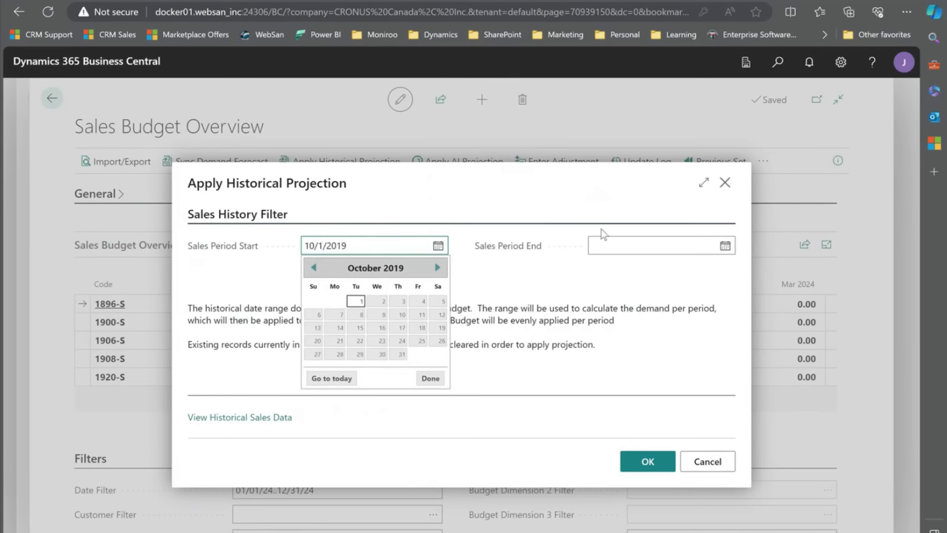
left_click(648, 240)
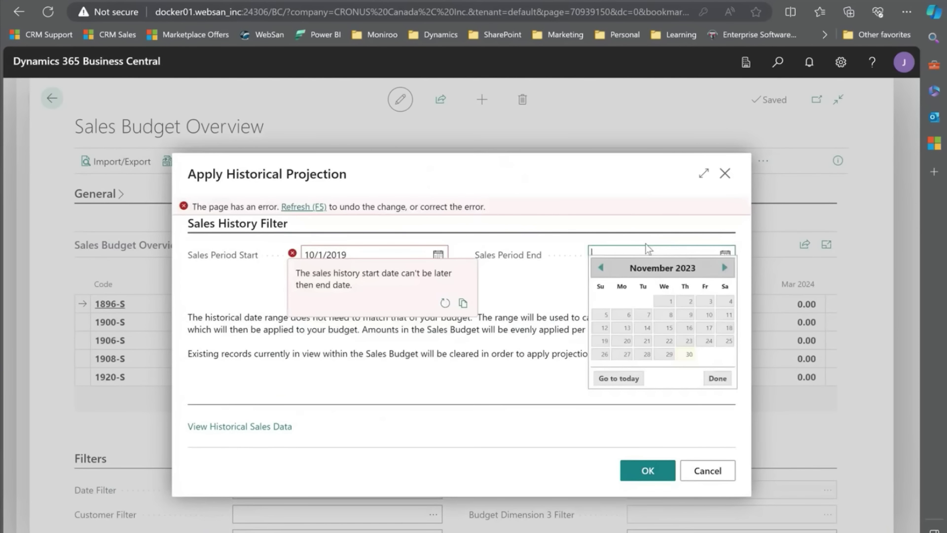
type("9/30/2023")
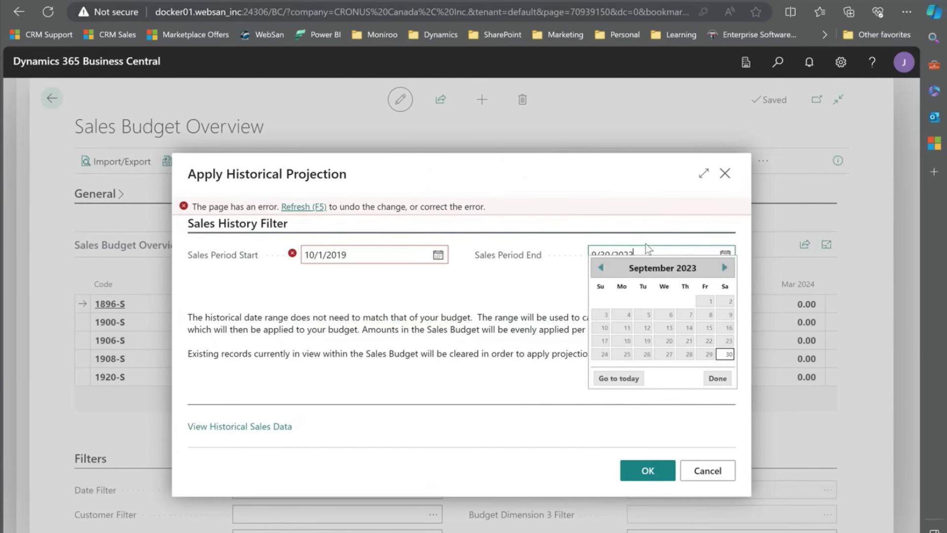
left_click(573, 424)
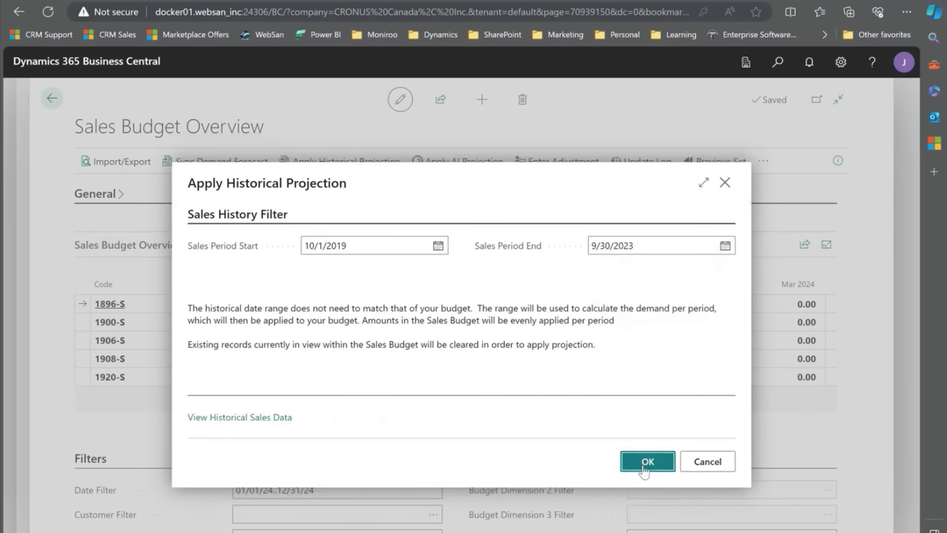
left_click(644, 466)
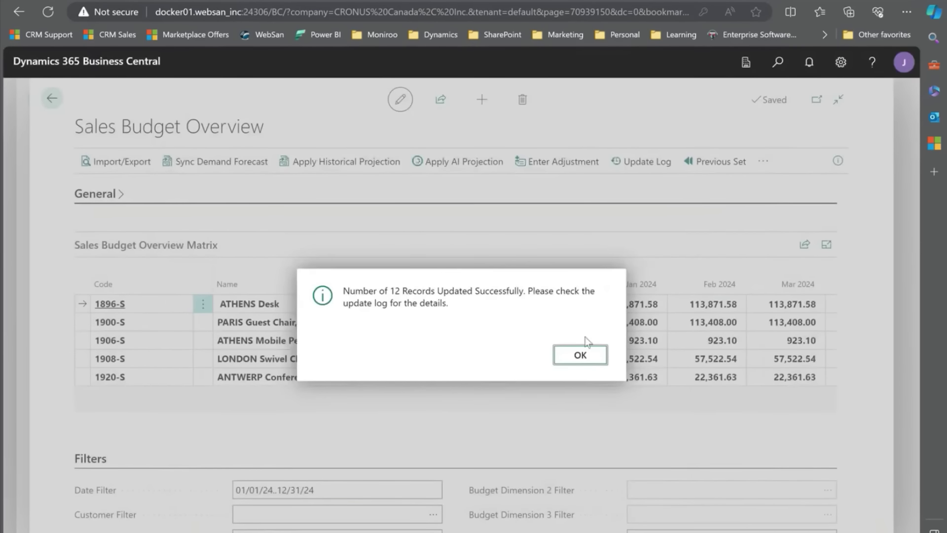
Dismiss the 12-records-updated message and scroll across the flat monthly projection columns.
left_click(585, 356)
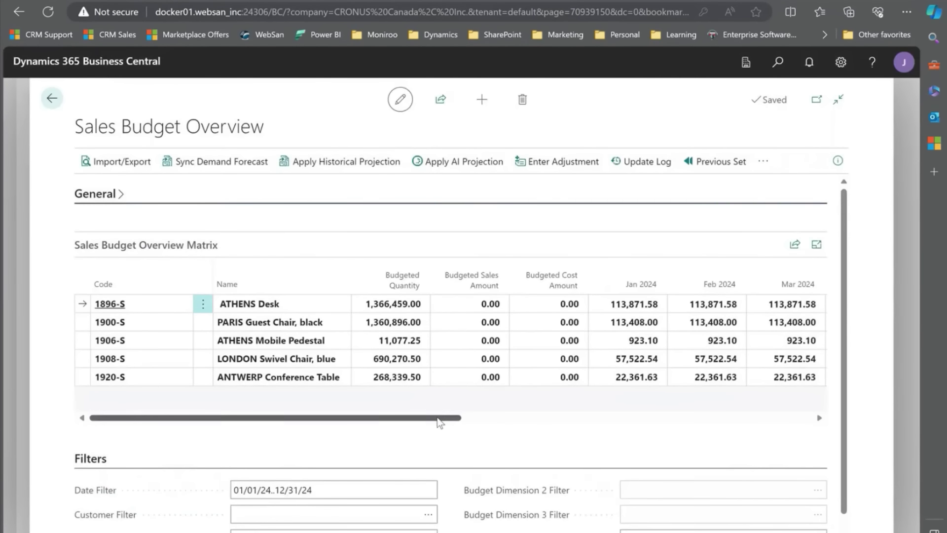
left_click_drag(439, 419, 565, 420)
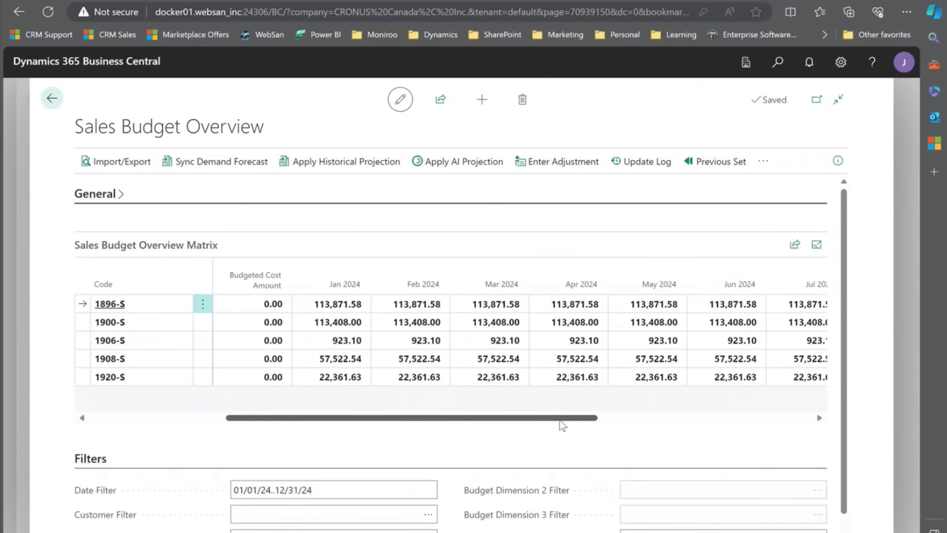
left_click_drag(561, 421, 417, 431)
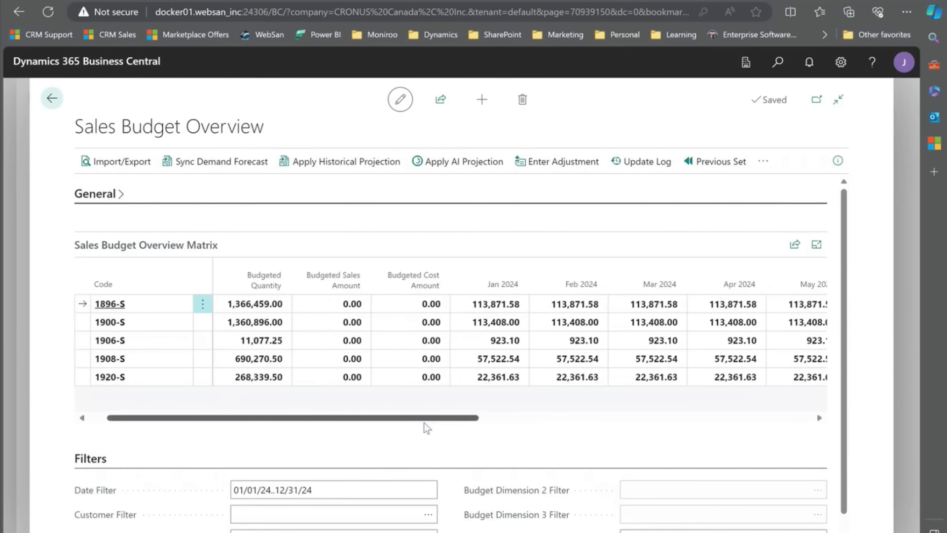
Run Apply AI Projection and review the forecasted values, e.g. 2,222.33 for 1896-S in January 2024.
left_click(450, 172)
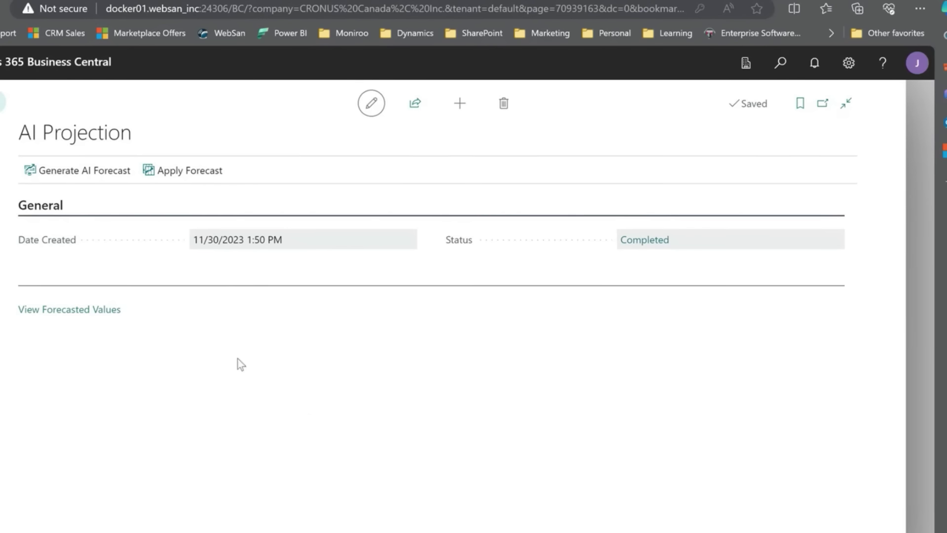
left_click(108, 311)
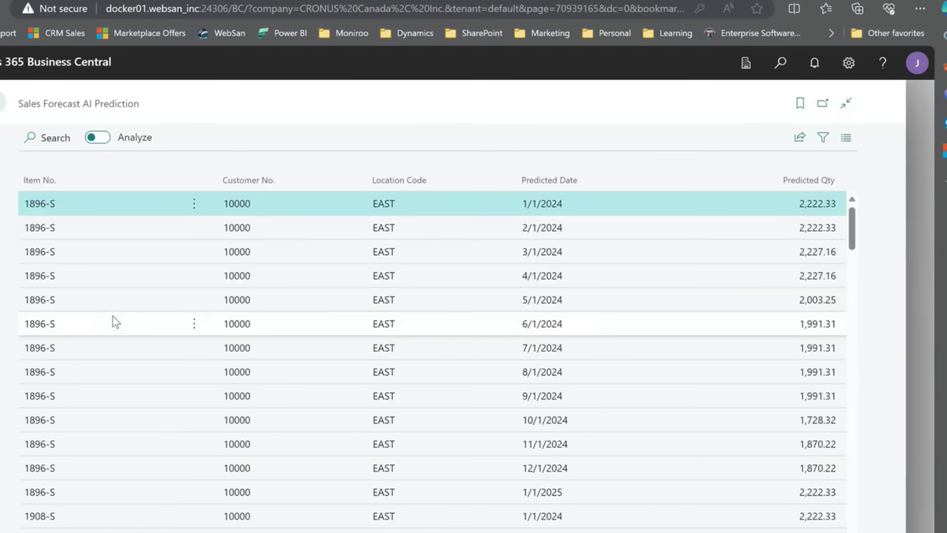
left_click(2, 104)
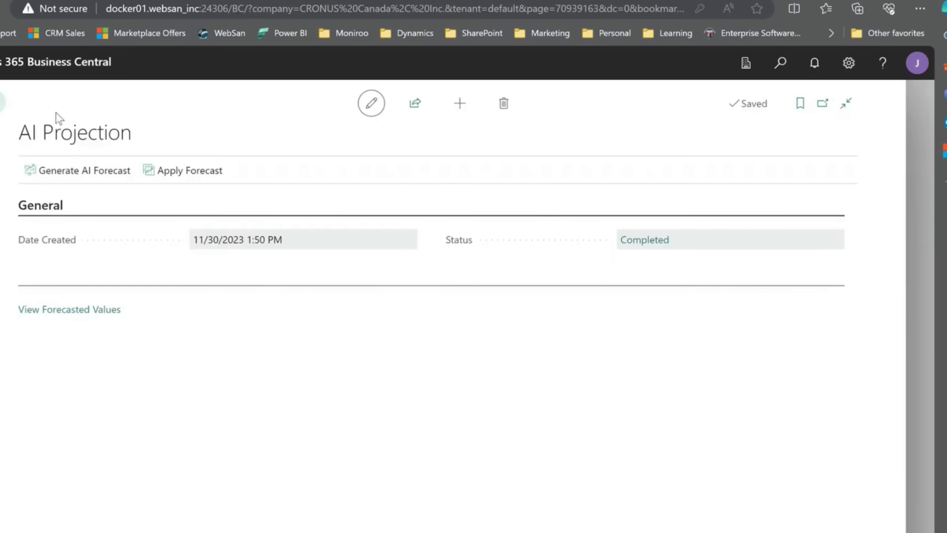
Apply the AI forecast and confirm, giving 1896-S 705,750.99 budgeted.
left_click(188, 175)
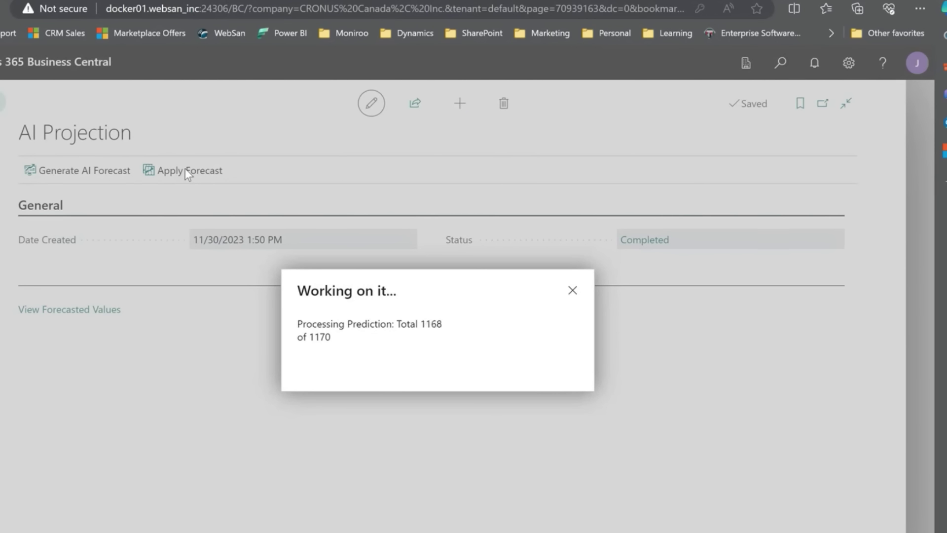
left_click(582, 381)
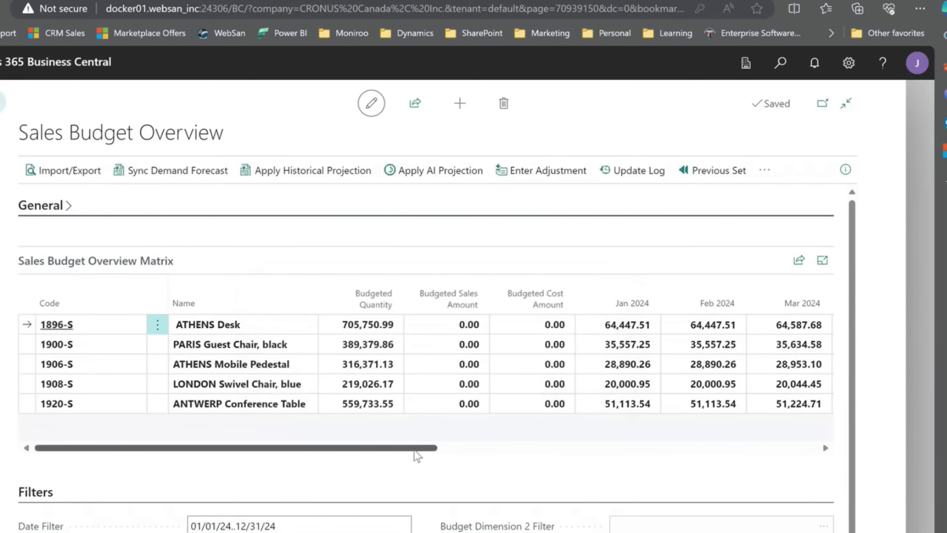
left_click_drag(417, 453, 567, 449)
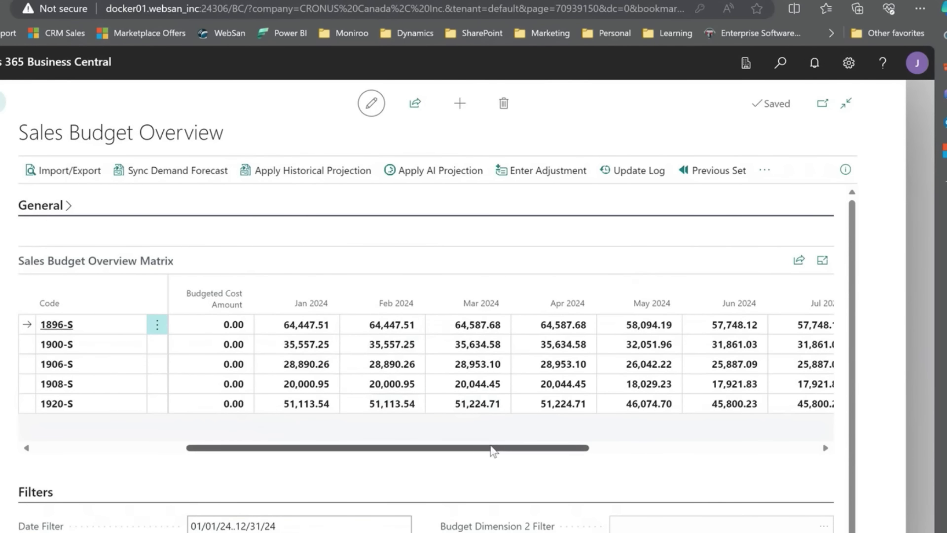
left_click_drag(491, 450, 682, 416)
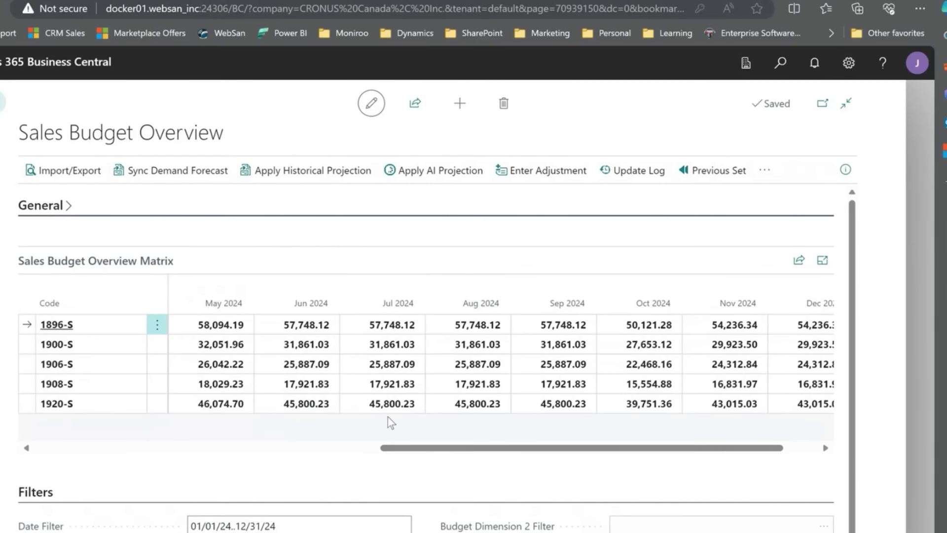
left_click_drag(435, 450, 267, 450)
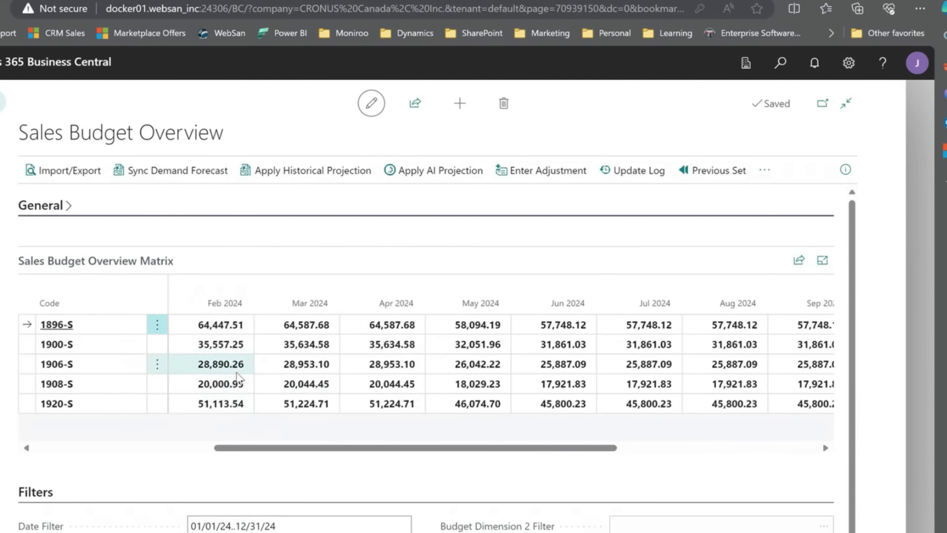